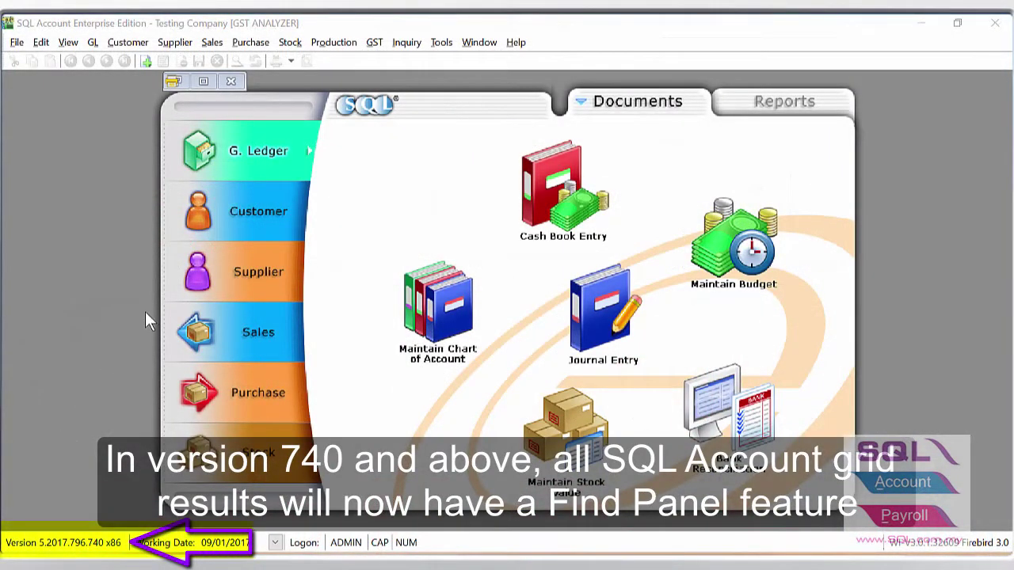
Restore the GST Listing for 01–31 Jan 2017, showing its 39 transaction rows
left_click(208, 80)
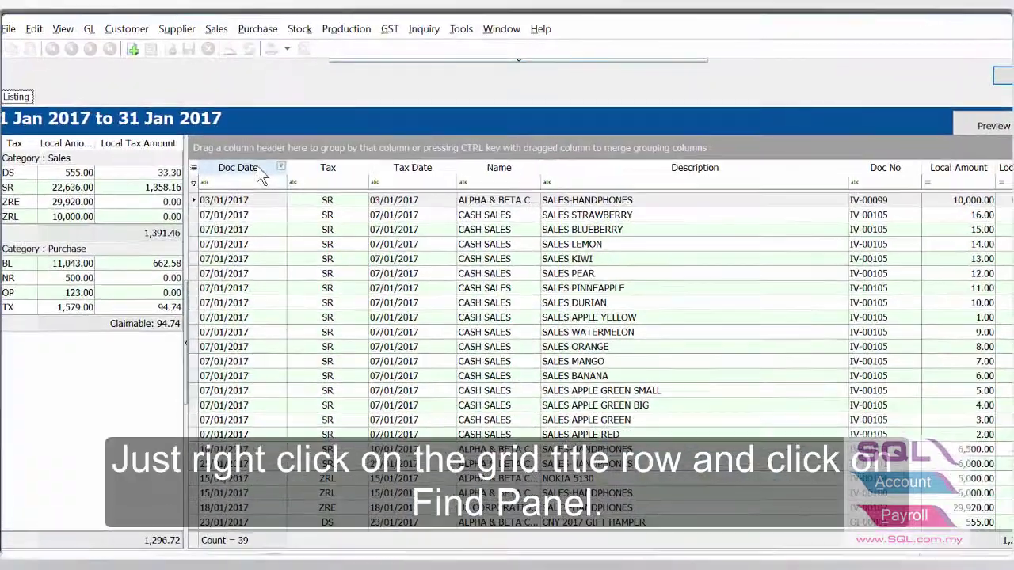
Enable the Find Panel on the GST Listing grid from the Doc Date header menu
right_click(270, 176)
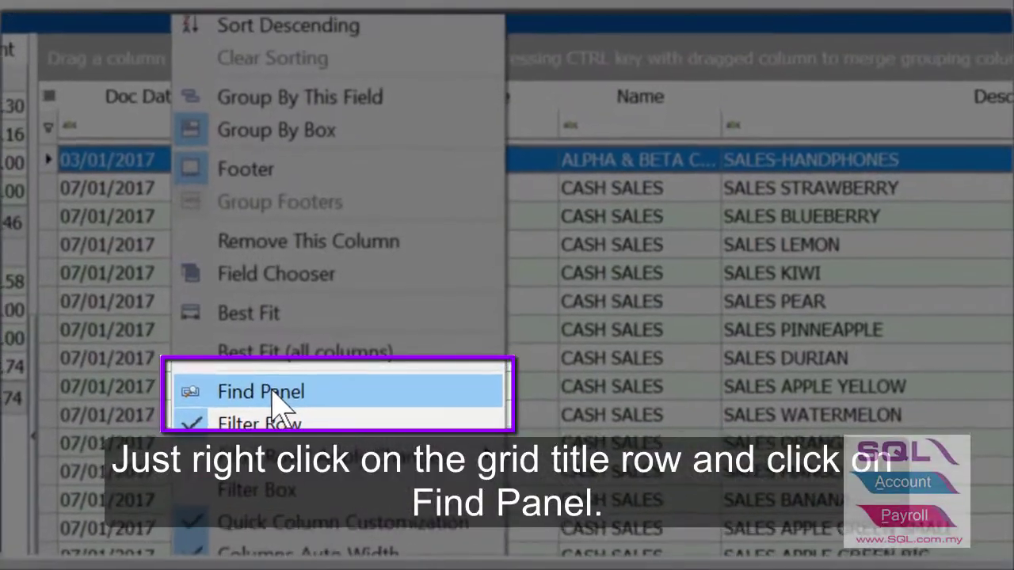
left_click(272, 373)
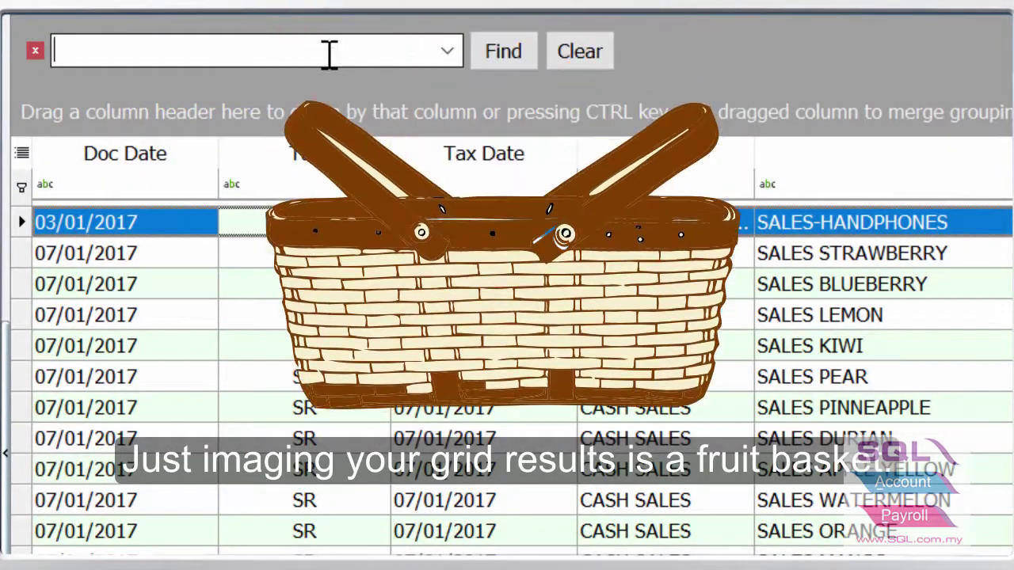
Search the GST Listing for 'apple', dropping the extra fruit words to leave six apple rows
type("ap")
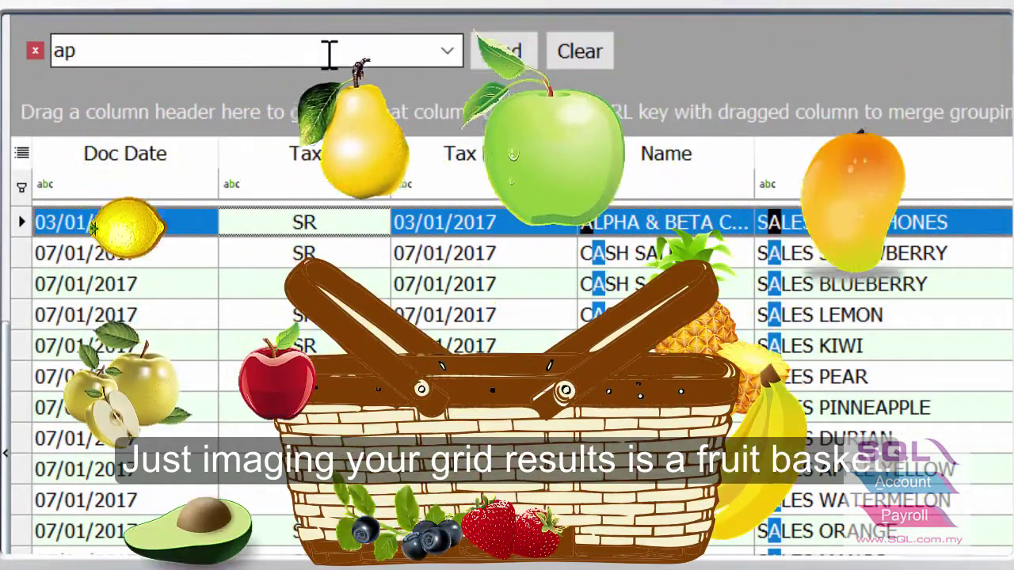
type("pl")
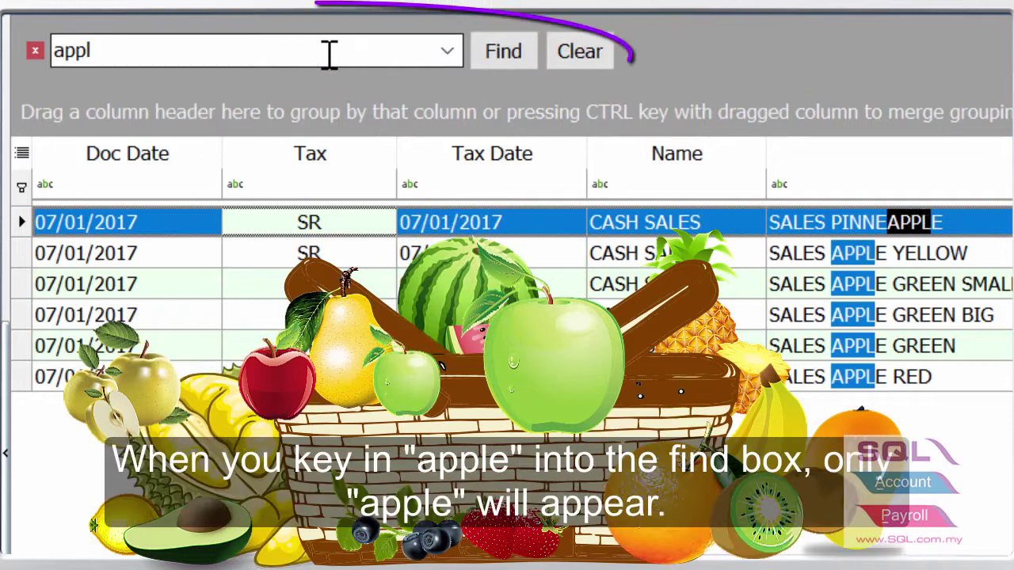
type("e")
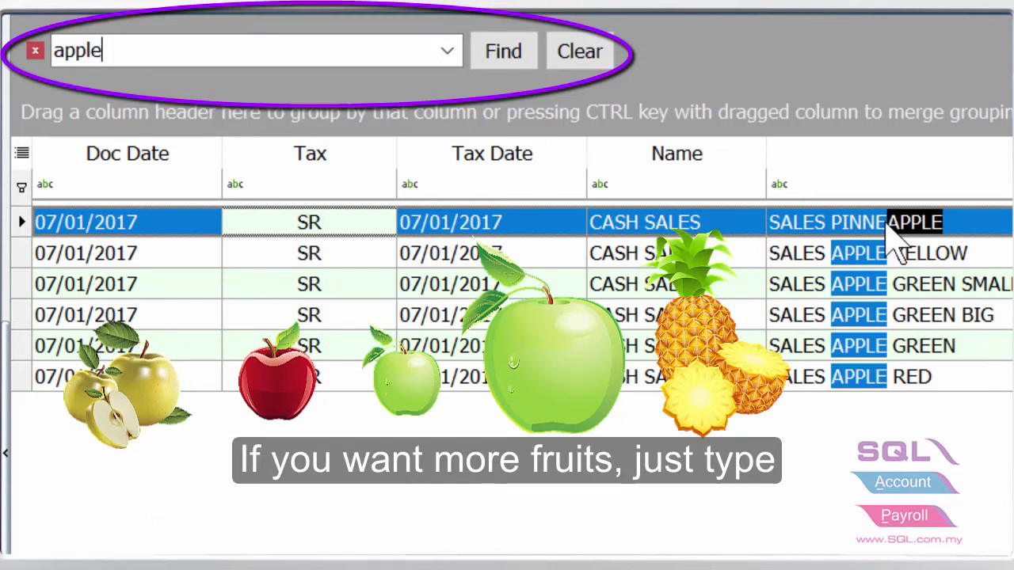
type("banana")
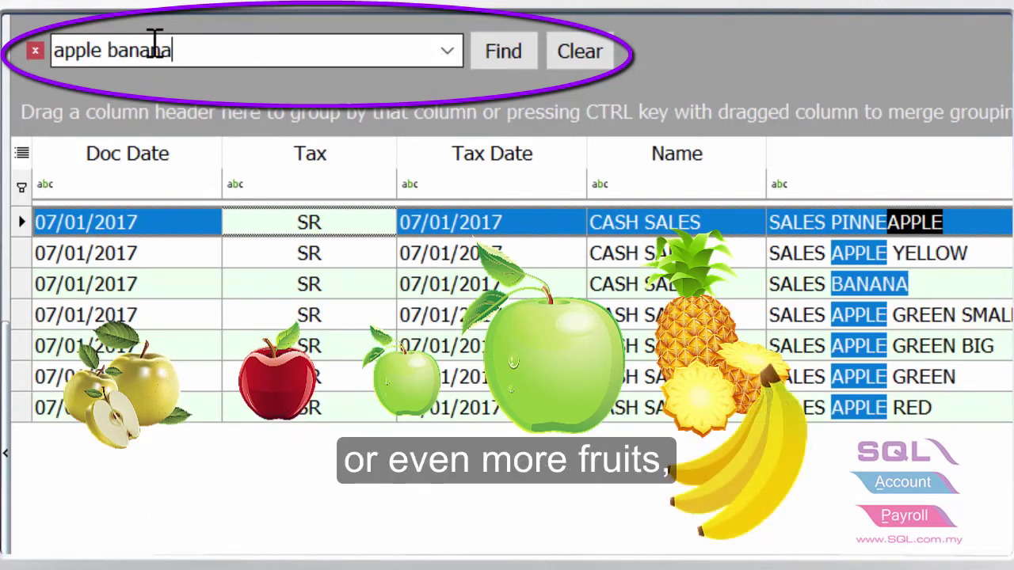
type(" berry")
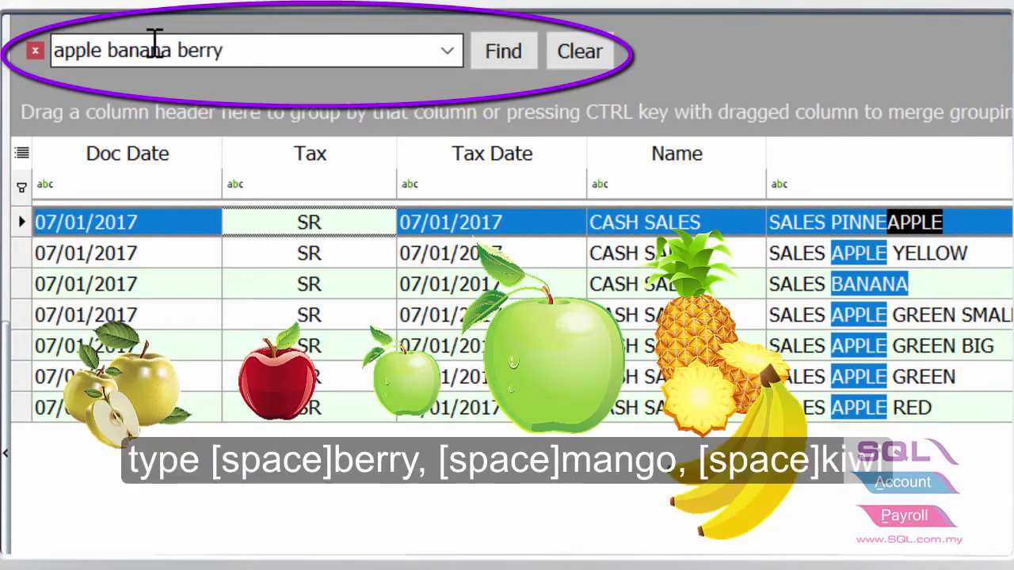
type(" mango kiwi")
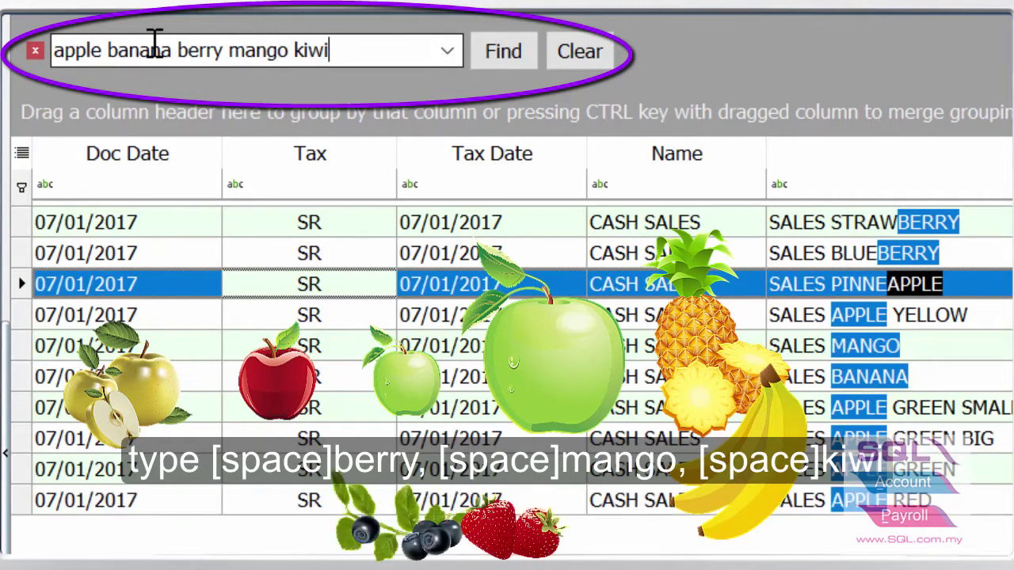
type(" durian")
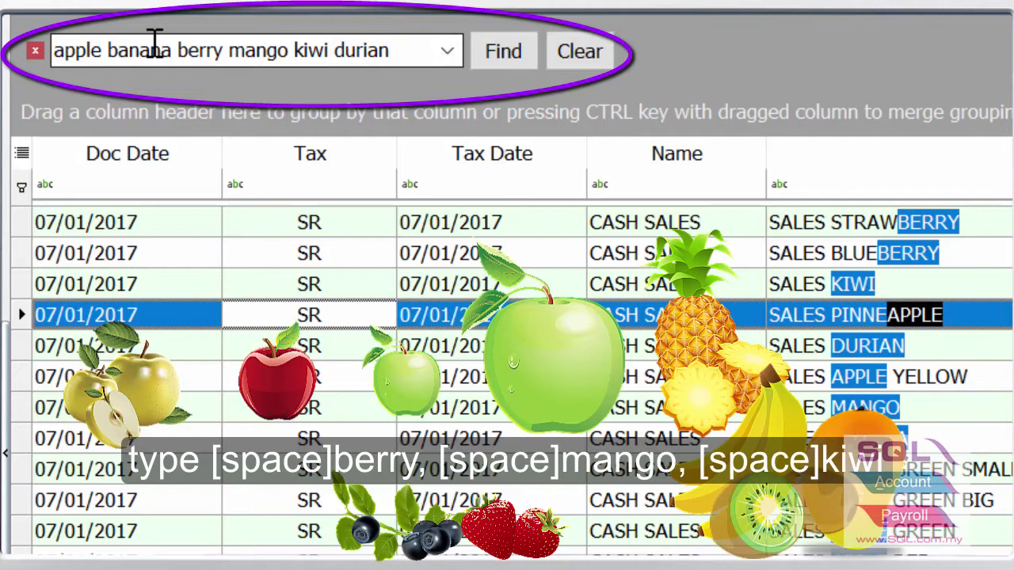
left_click_drag(101, 54, 482, 61)
key("BackSpace")
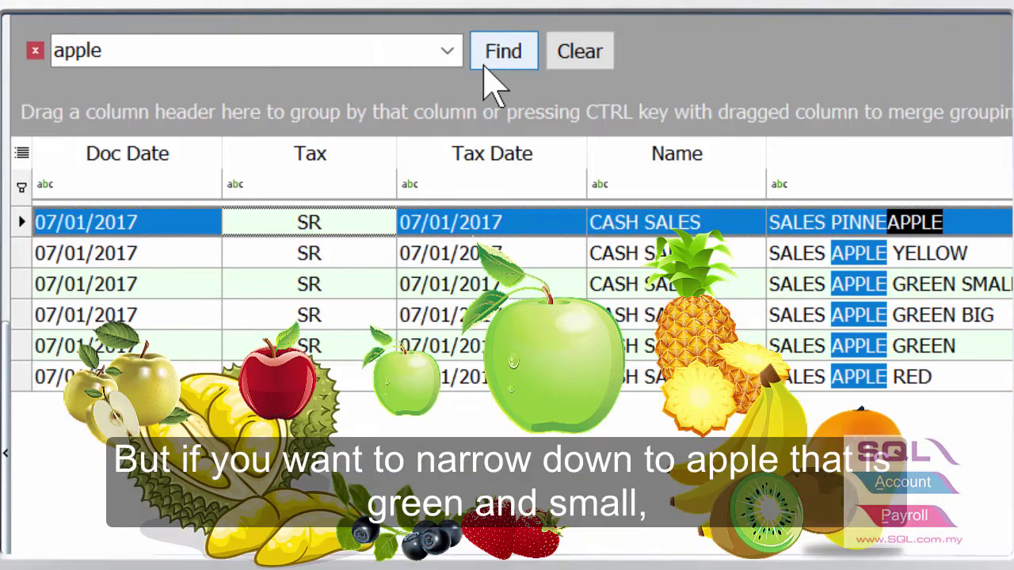
Search for 'apple +green +small', then remove the required green and small terms
type("+gr")
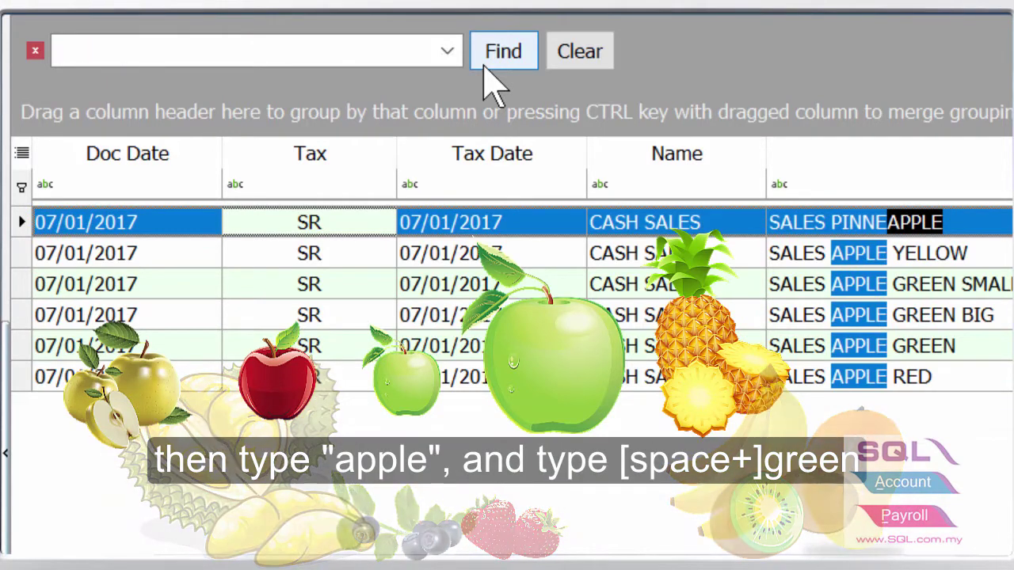
type("een +small")
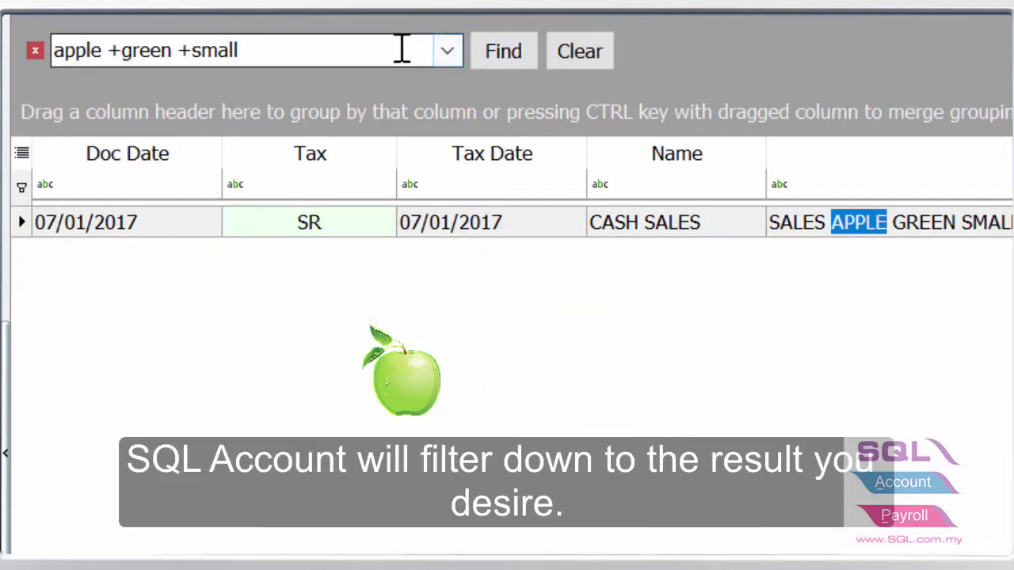
left_click_drag(346, 50, 120, 50)
key("BackSpace")
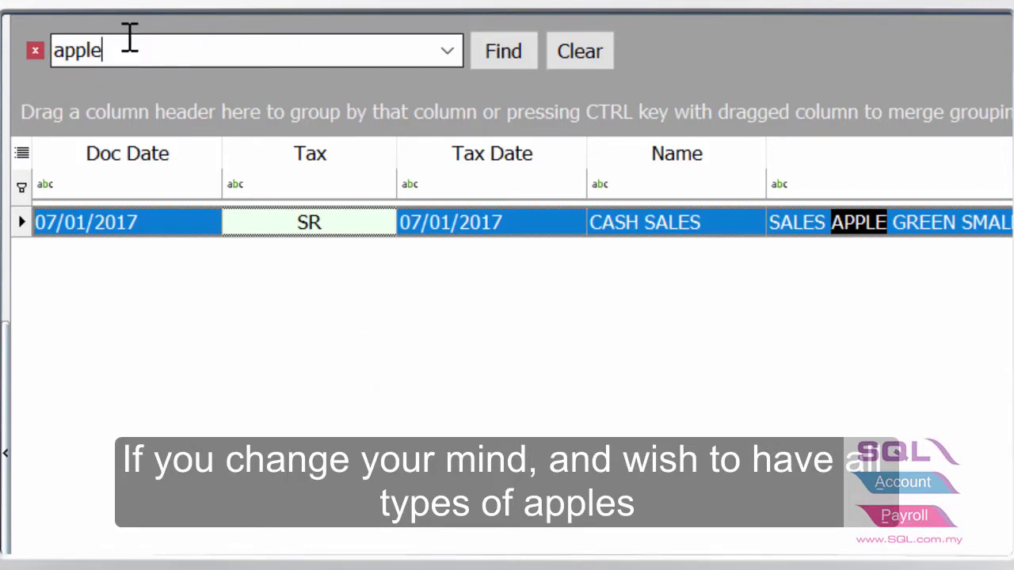
Search for 'apple -green', then replace the search with 'rambutan'
type("-green")
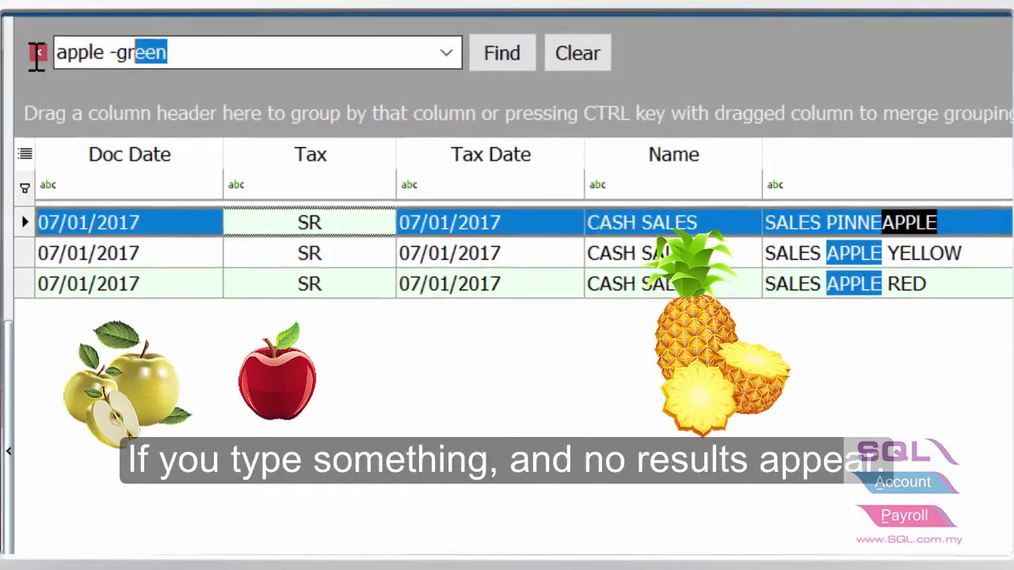
key("ctrl+a")
type("rambutan")
key("Return")
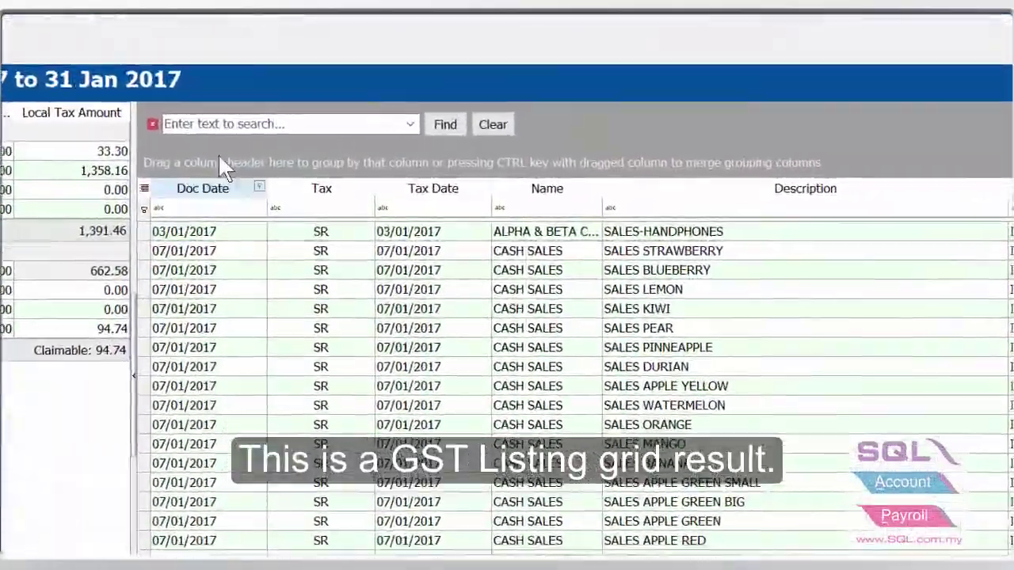
left_click(253, 124)
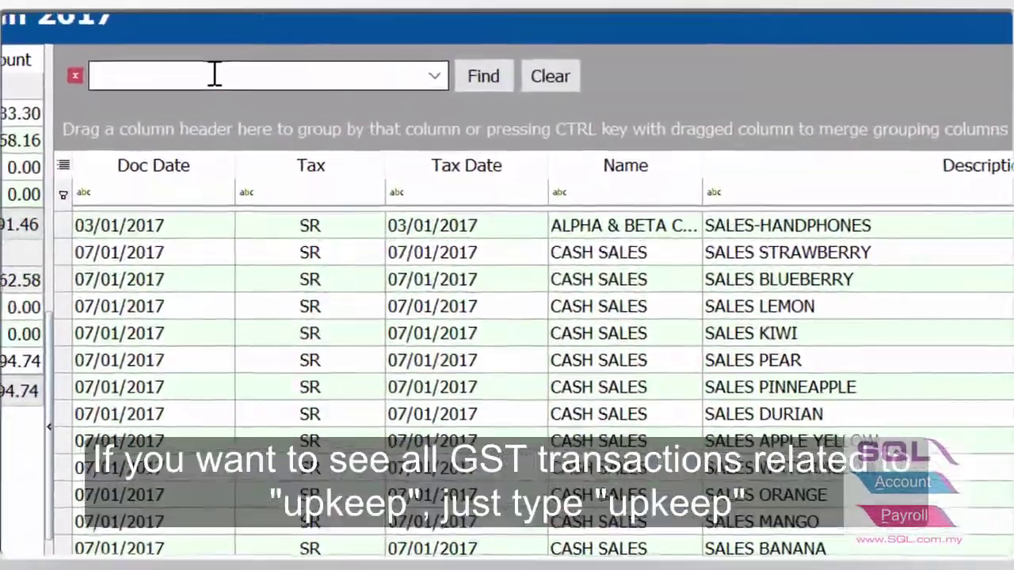
type("upk")
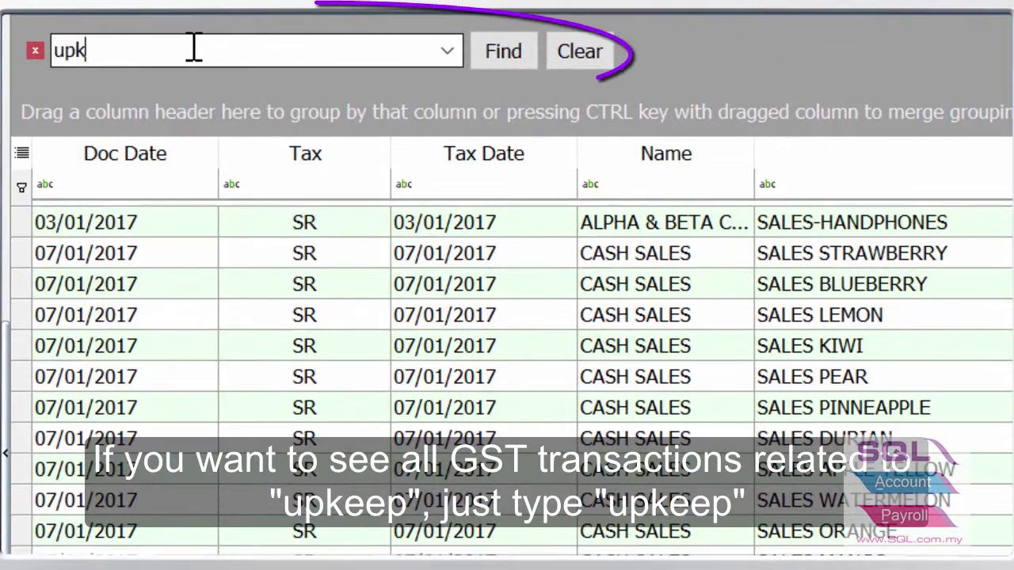
type("eep")
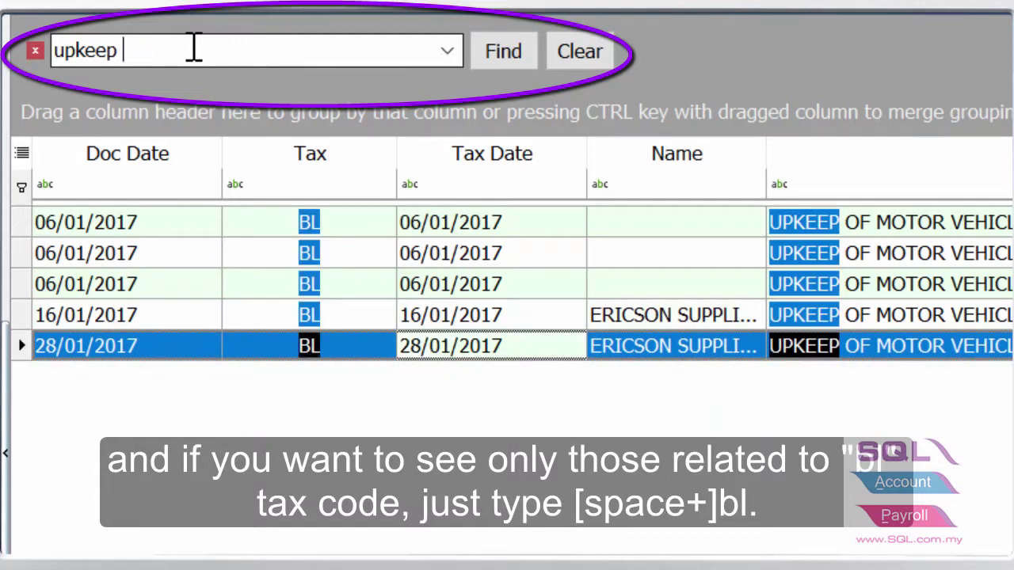
type("-bl")
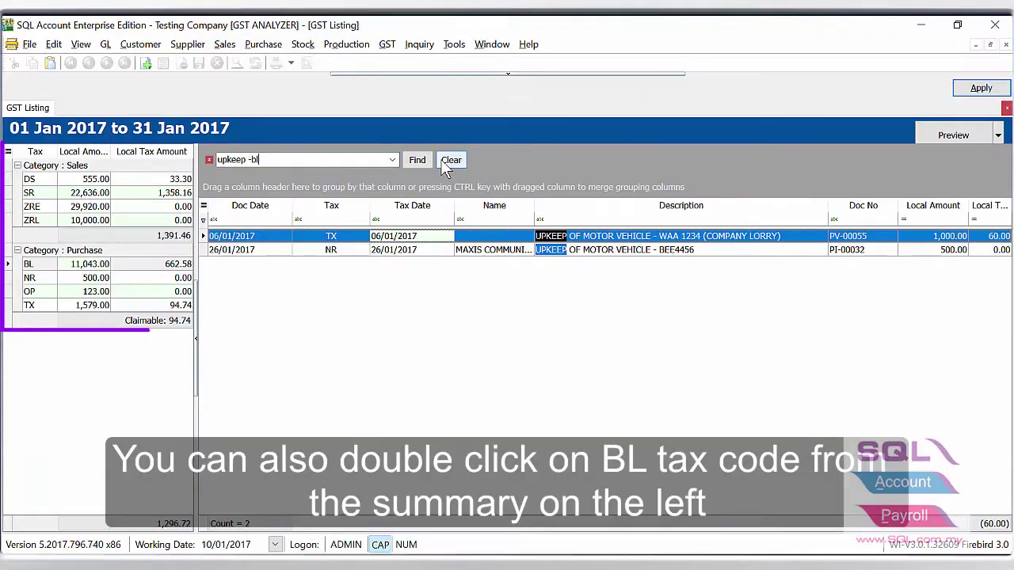
left_click(444, 160)
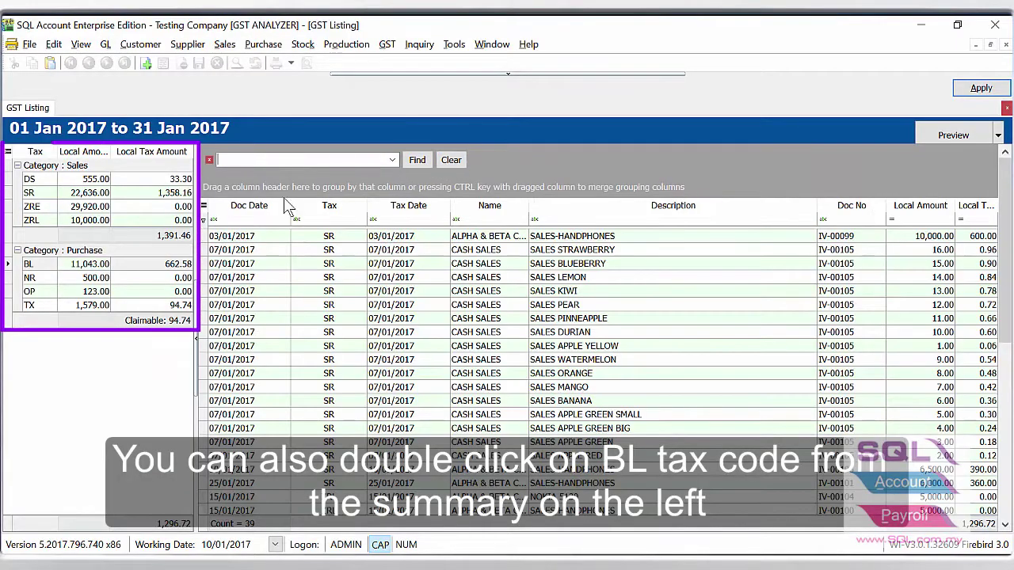
Open payment voucher PV-00055 from the BL upkeep rows, then switch to the Ledger Report
double_click(84, 266)
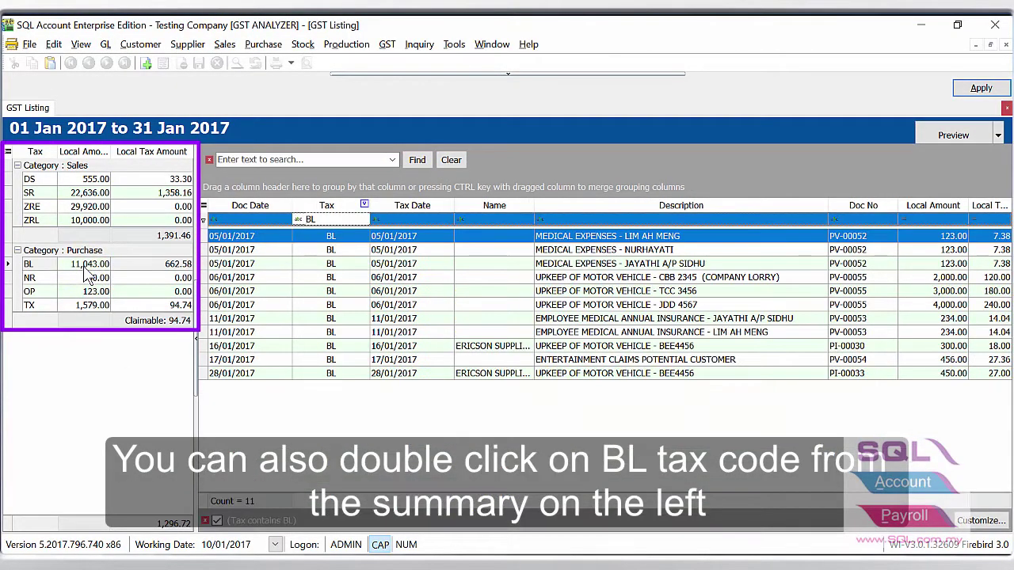
left_click(260, 159)
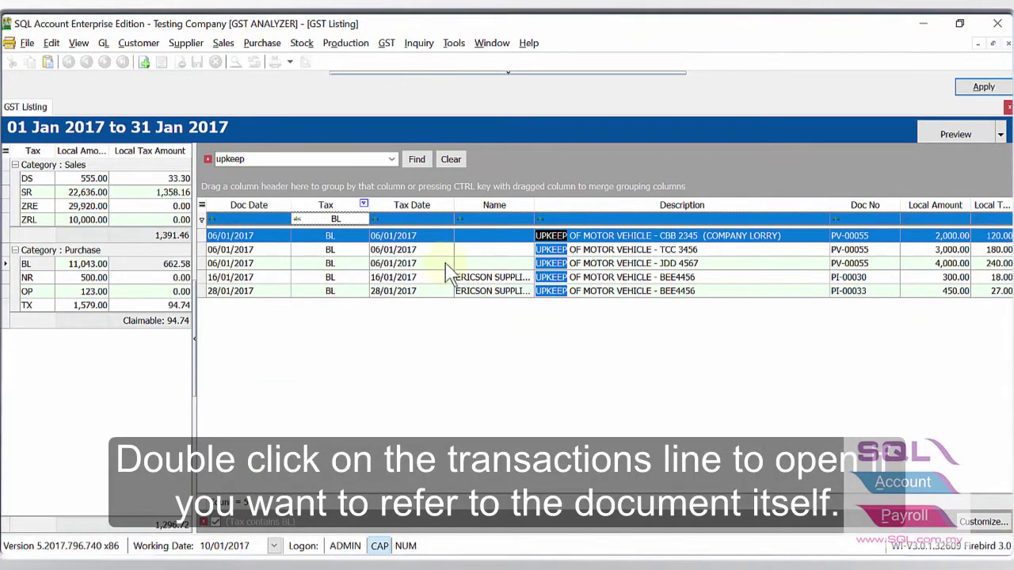
double_click(445, 235)
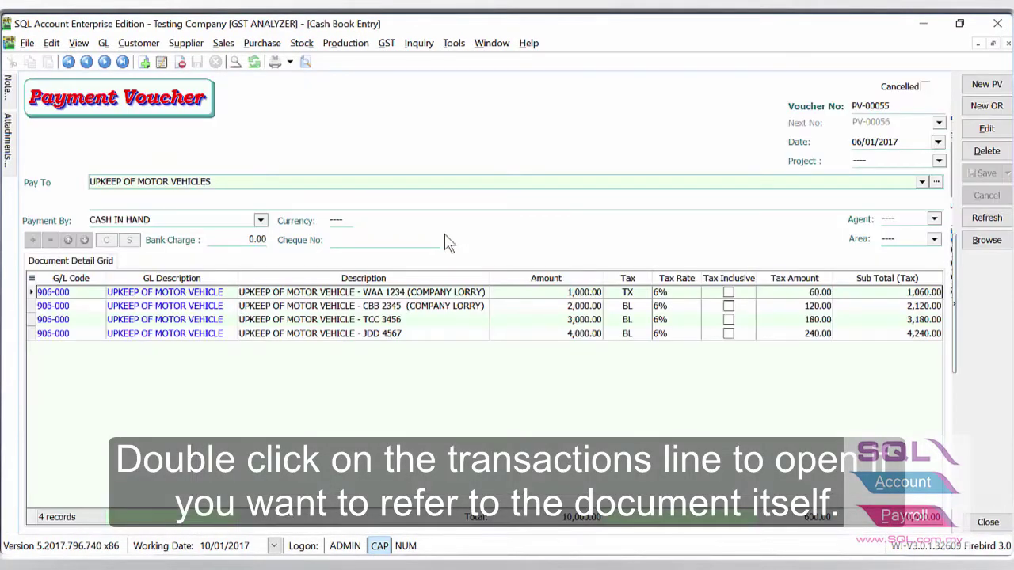
left_click(491, 42)
left_click(512, 176)
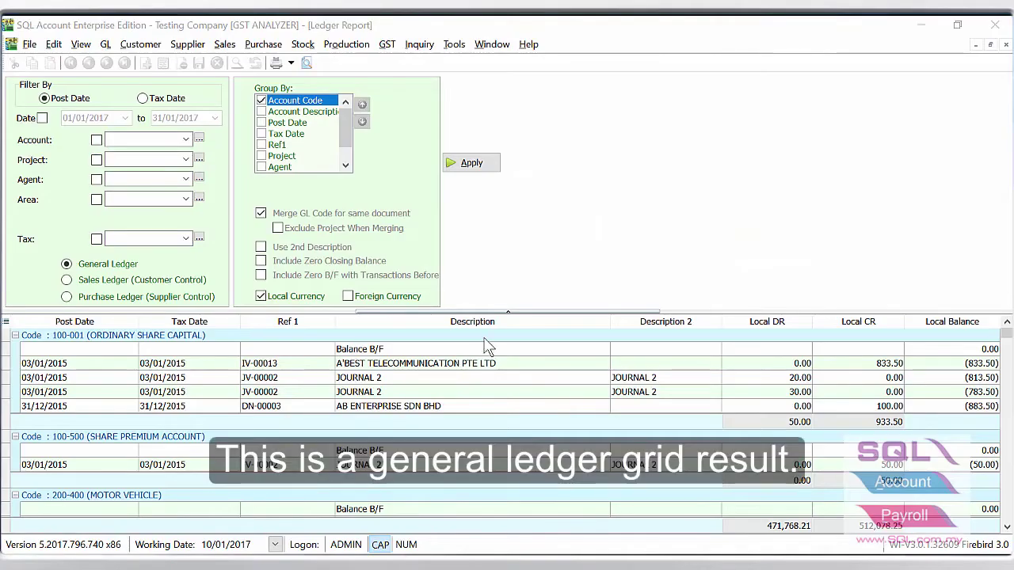
Collapse the Ledger Report filter panel and search its grid for '0001', then 'bounce'
left_click(509, 312)
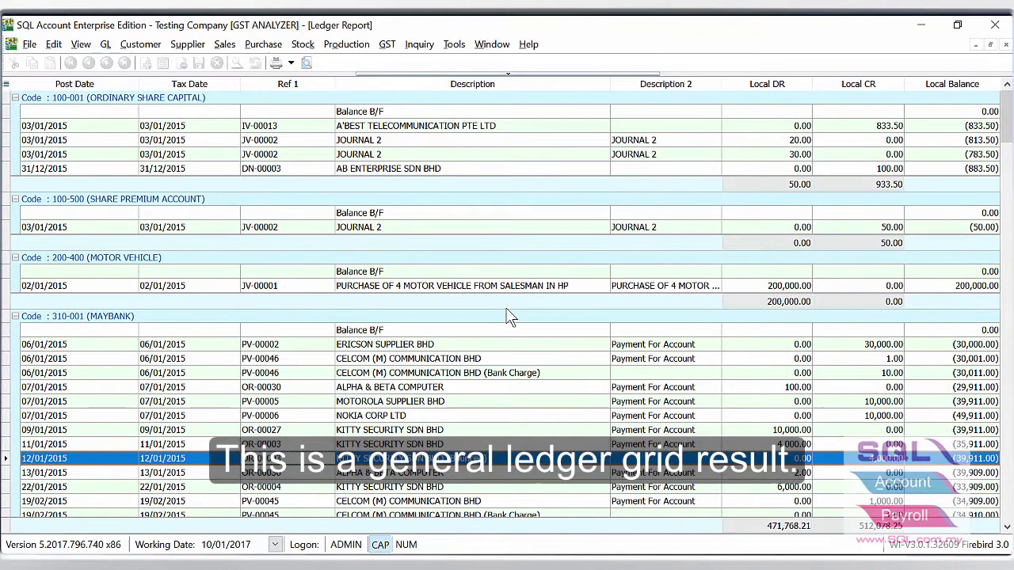
key("ctrl+f")
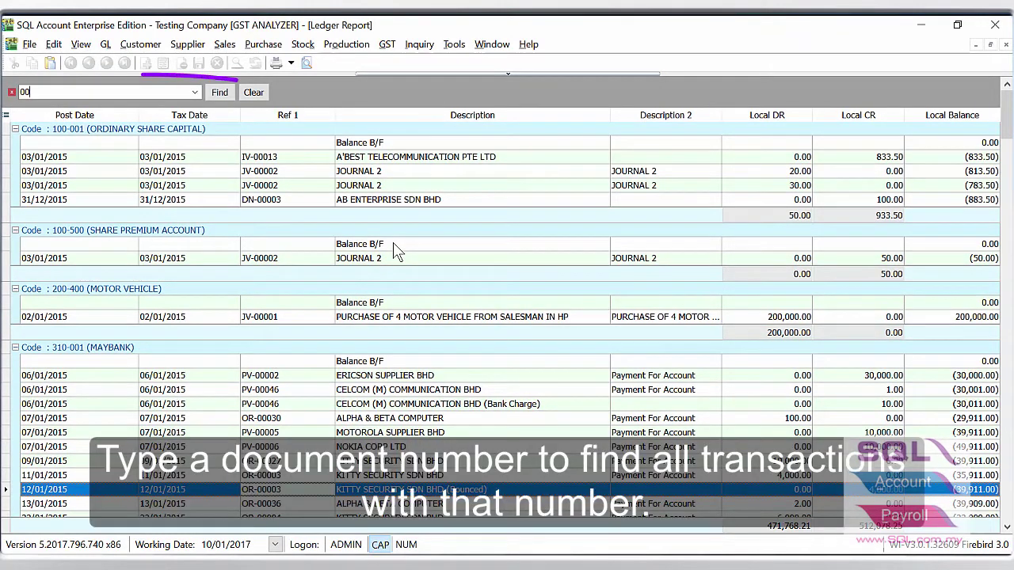
key("Return")
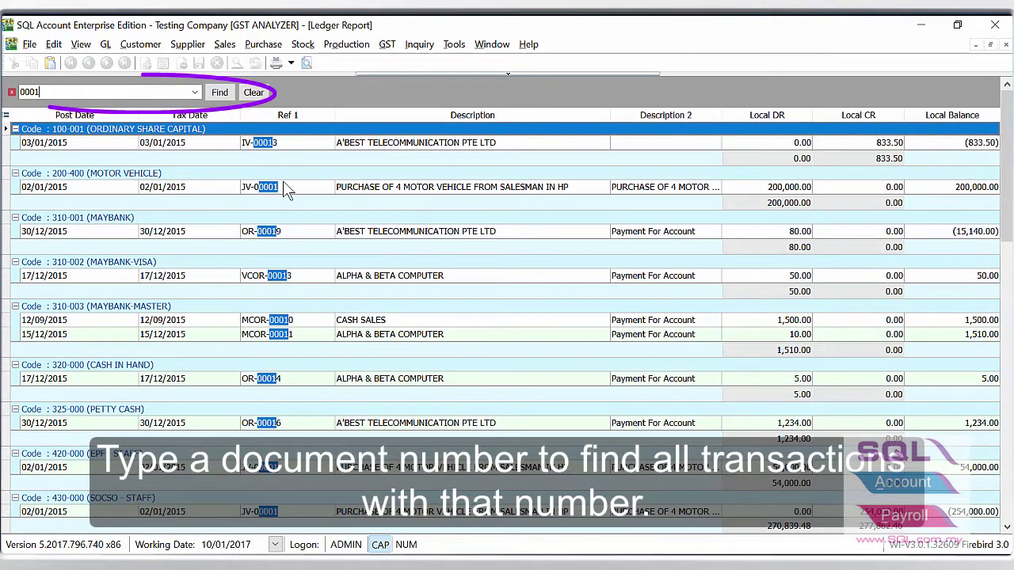
scroll(281, 181, "down", 15)
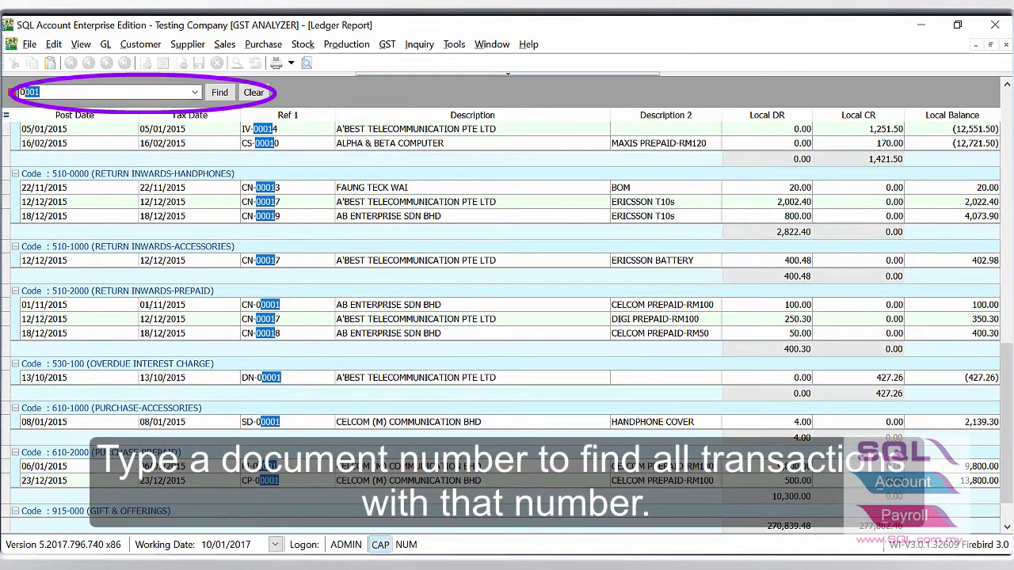
type("boun")
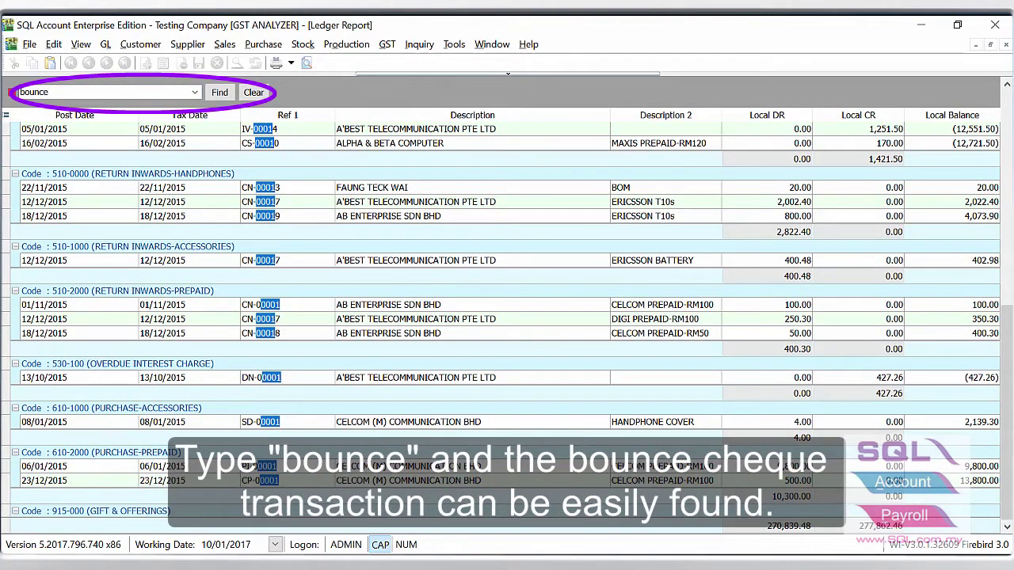
type("ce")
key("Return")
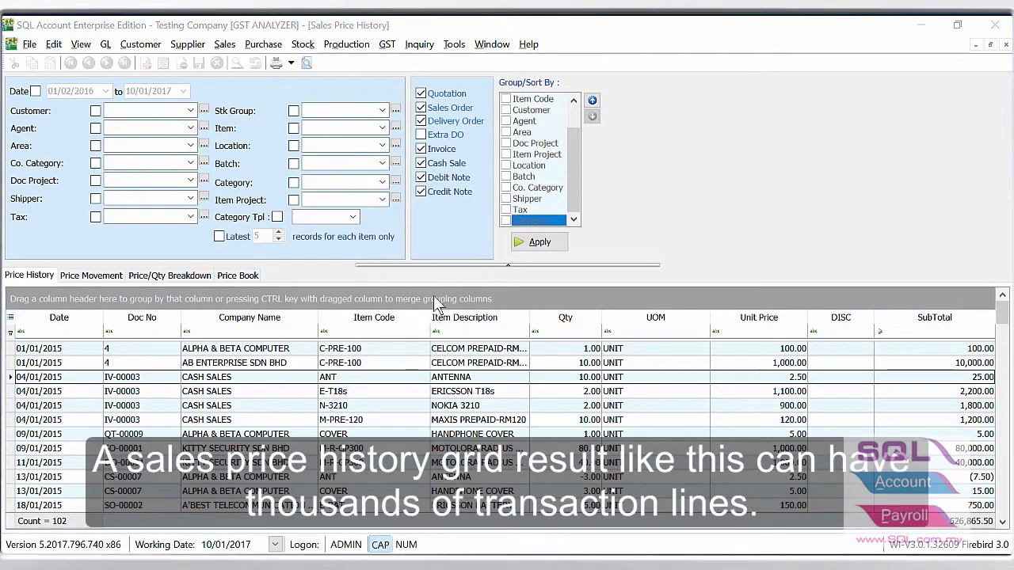
Enable the Sales Price History Find Panel, search 'nokia' (36 of 102 lines), then clear it
left_click(491, 266)
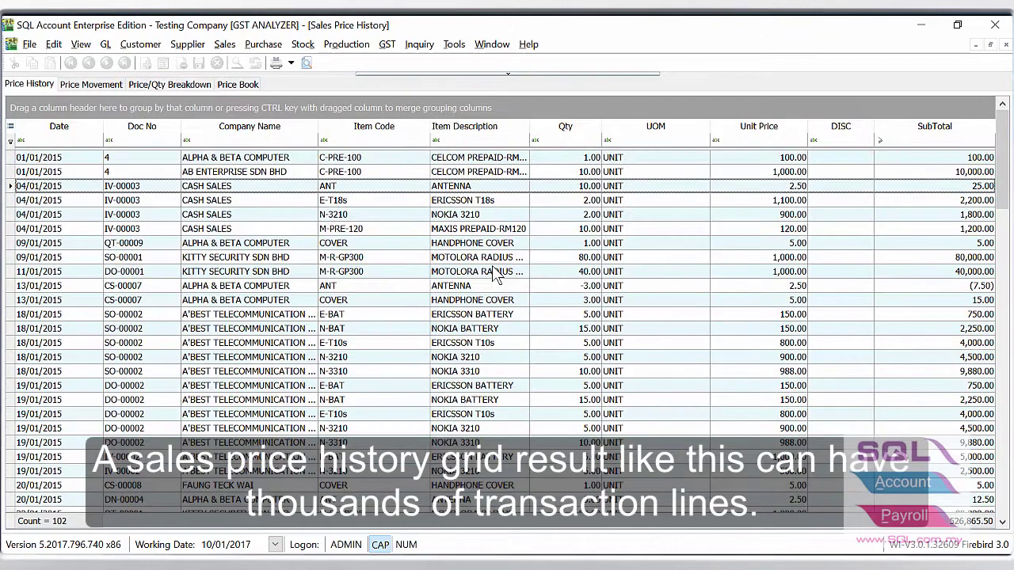
right_click(54, 124)
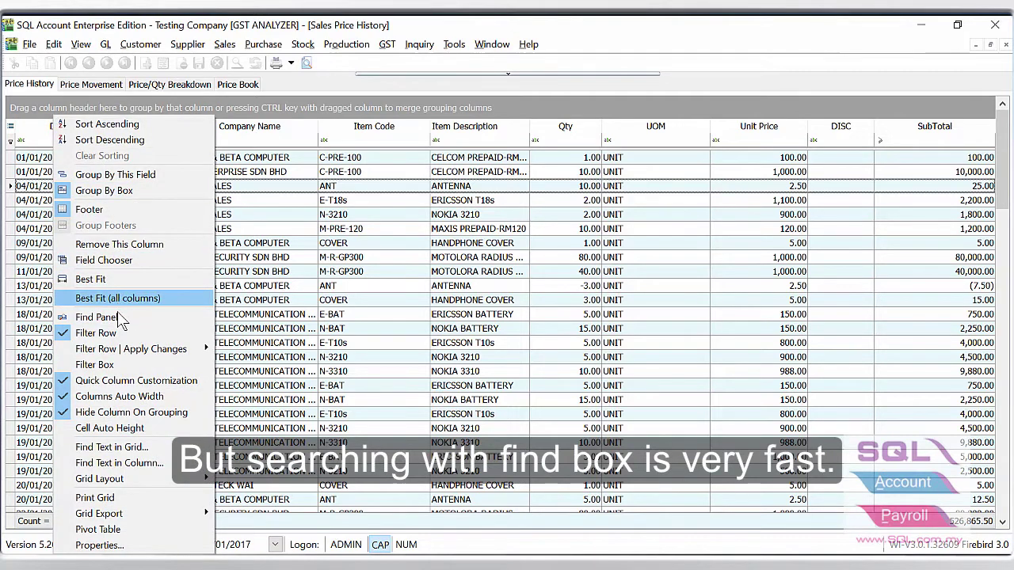
left_click(118, 317)
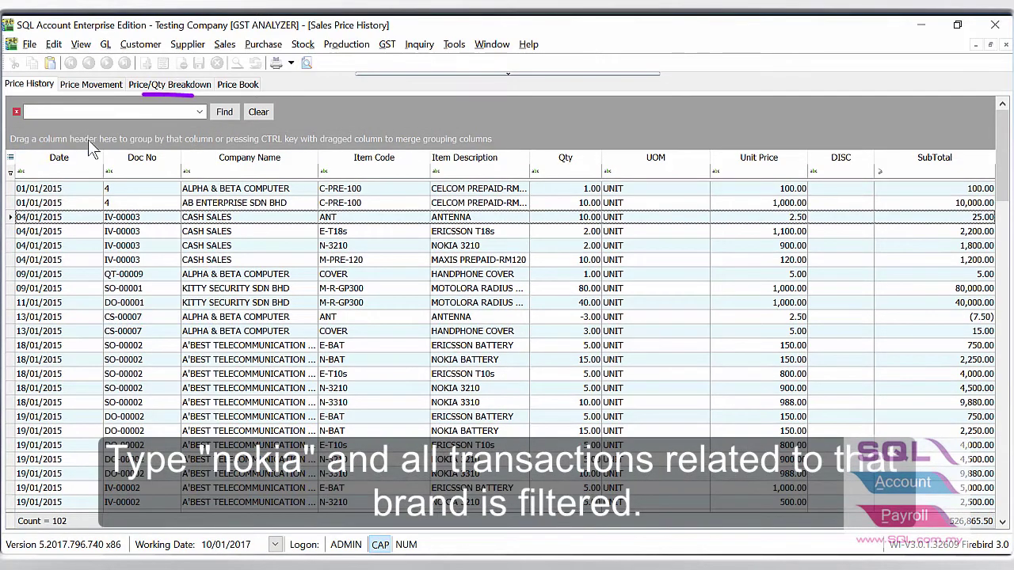
type("nokia")
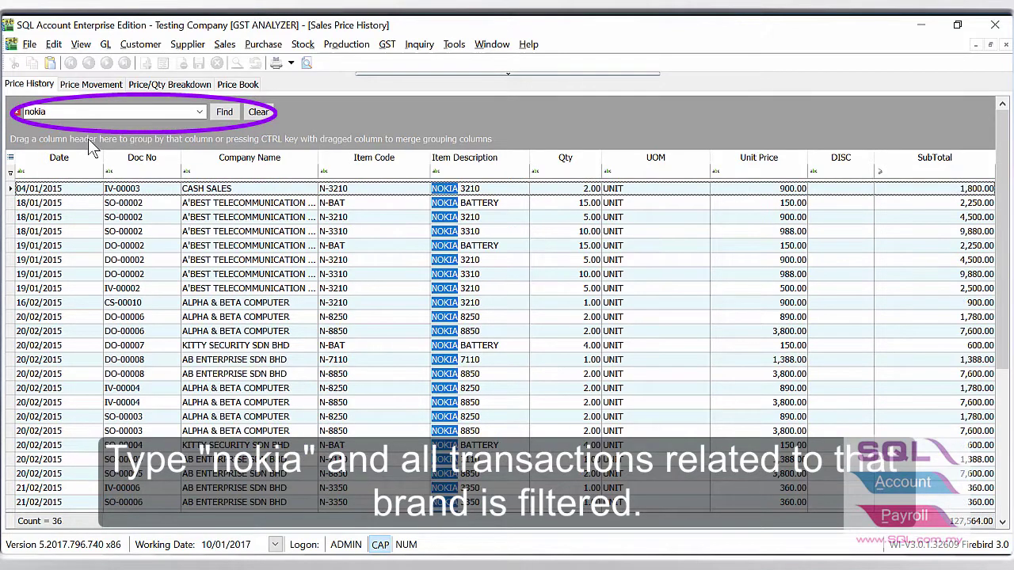
left_click(257, 113)
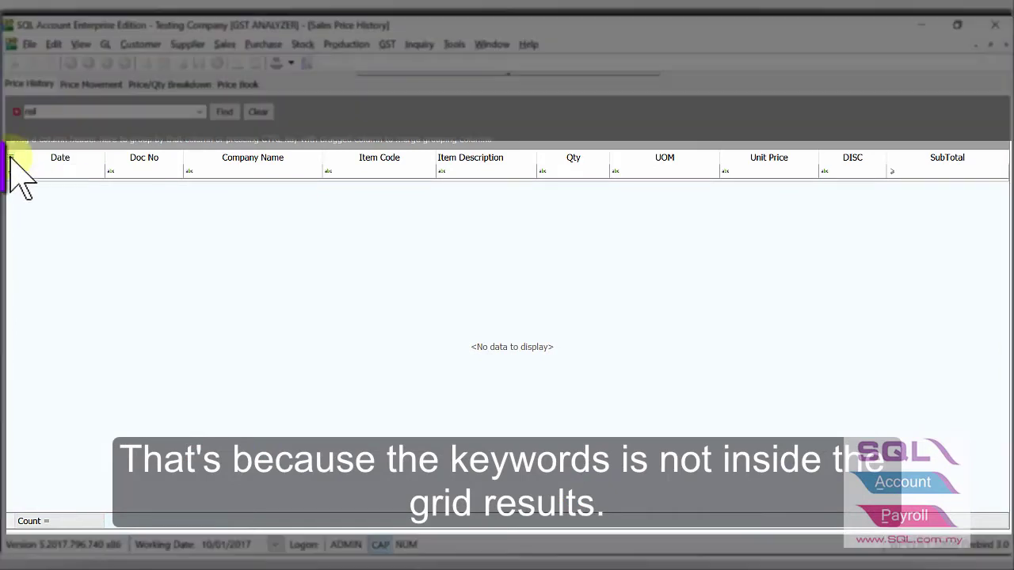
Show the Agent column for 15 'nsl' rows and filter SubTotal to > 2000
left_click(12, 158)
left_click(13, 171)
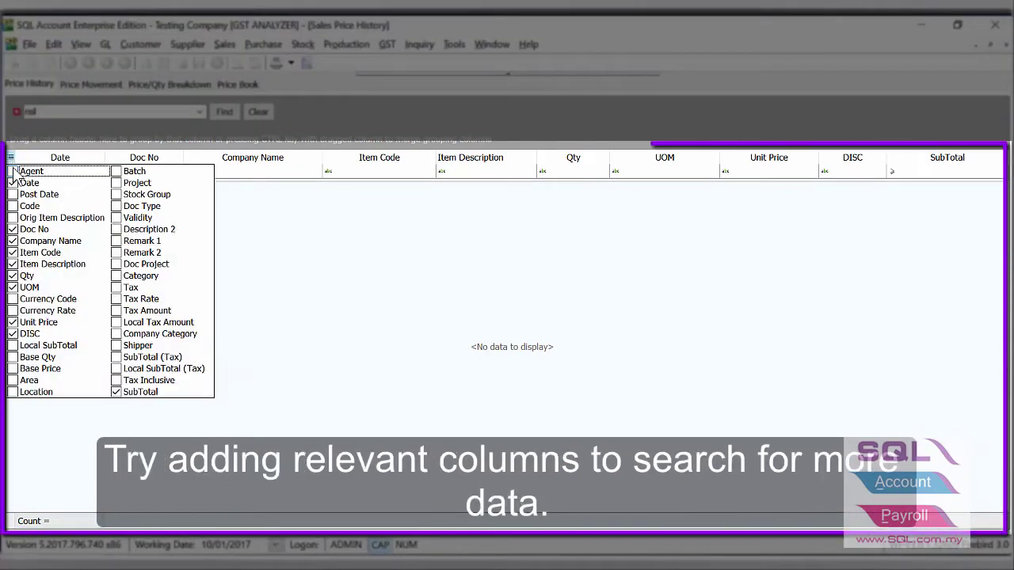
left_click(237, 341)
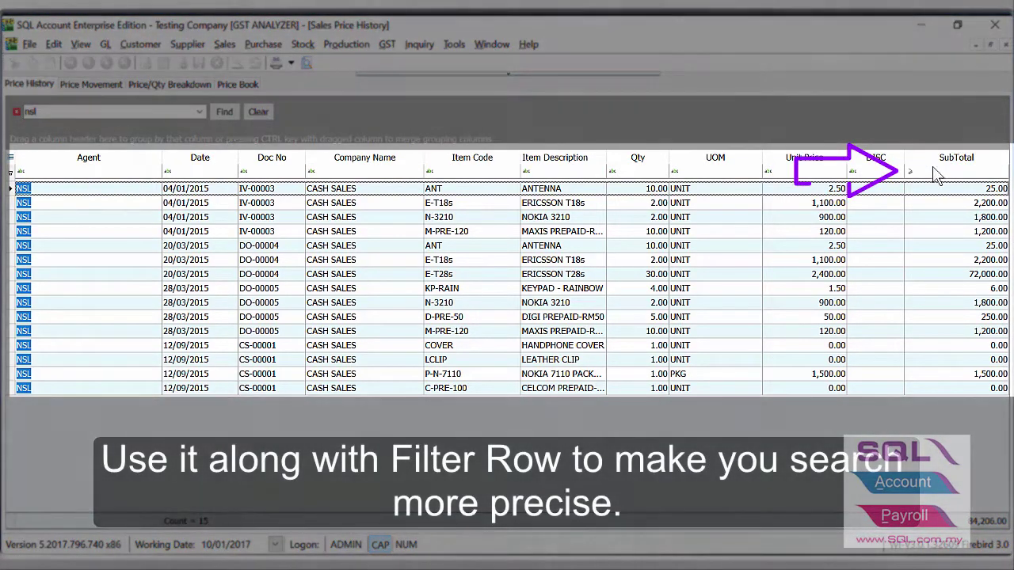
left_click(933, 174)
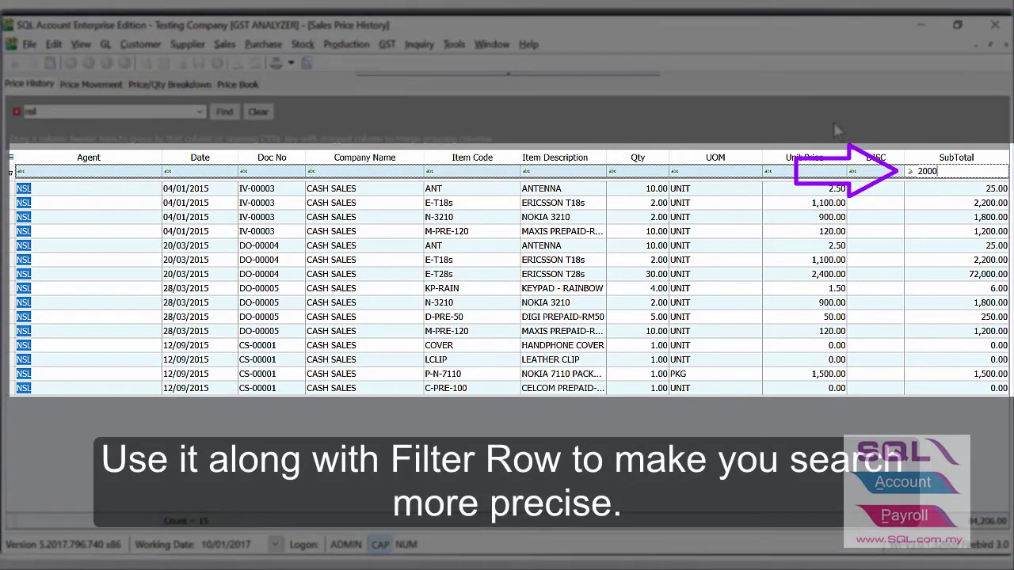
key("Return")
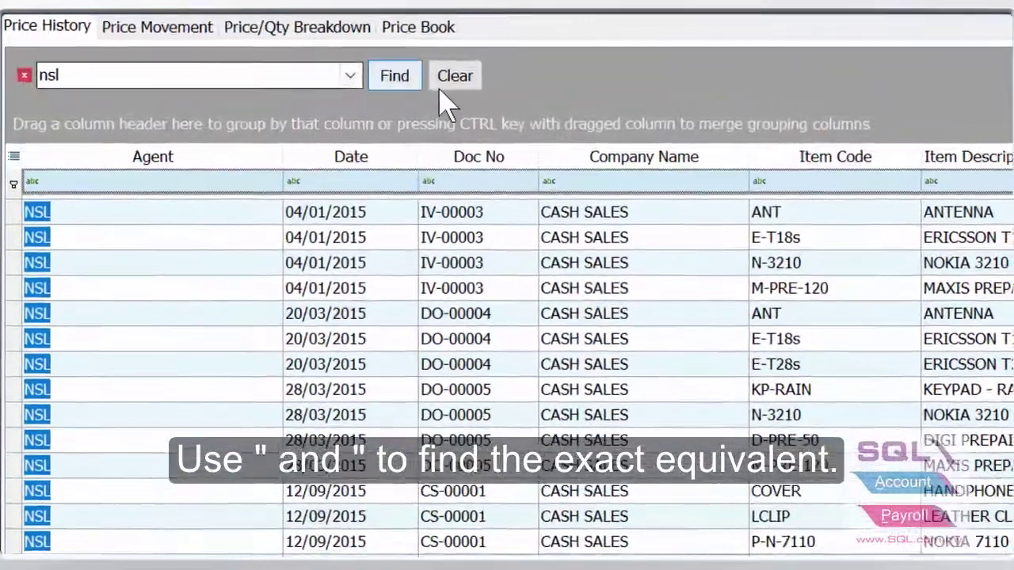
Clear the 'nsl' search and search for the exact phrase "nokia 3210"
left_click(390, 87)
left_click(151, 93)
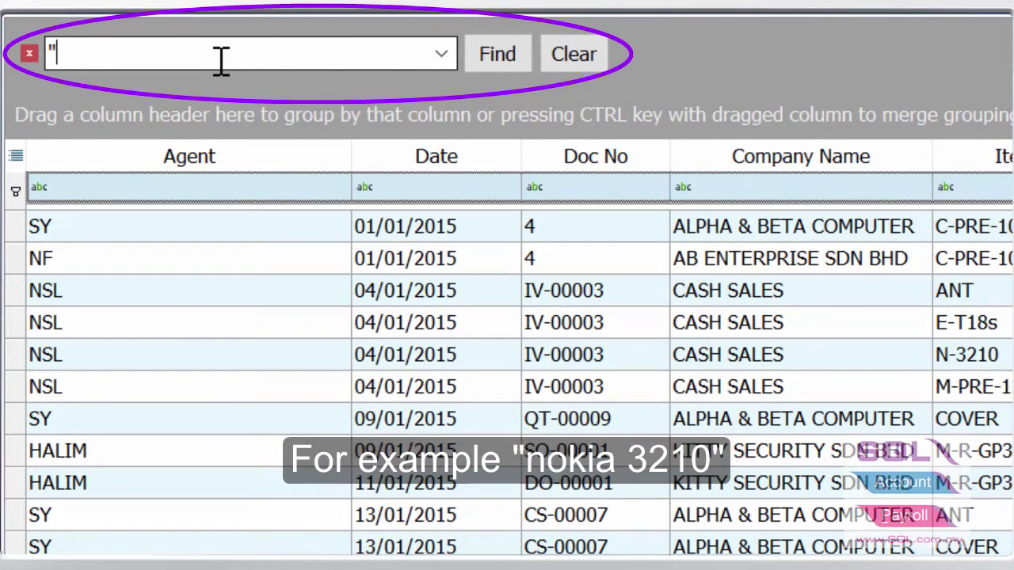
type("\"nokia")
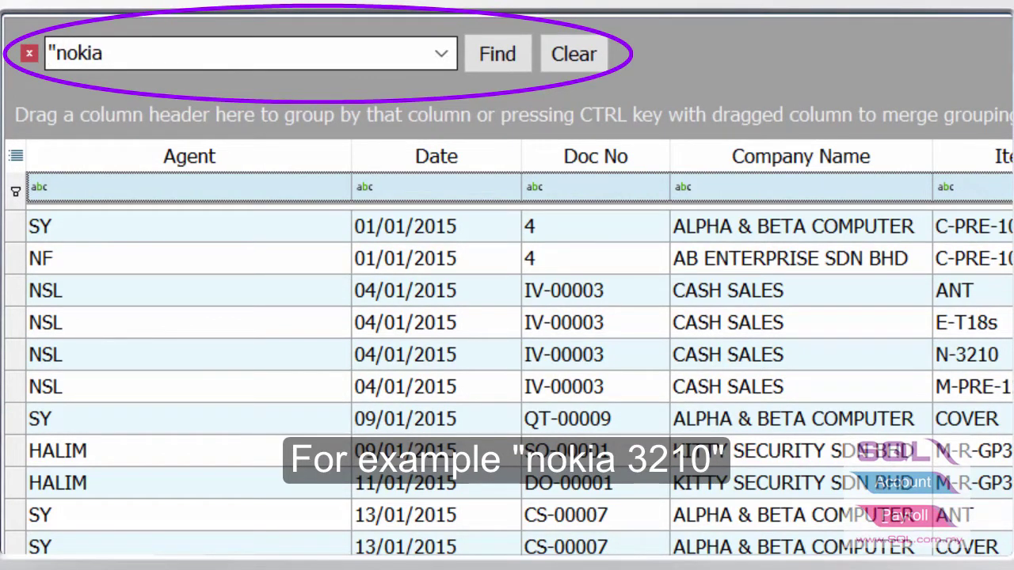
type(" 3210\"")
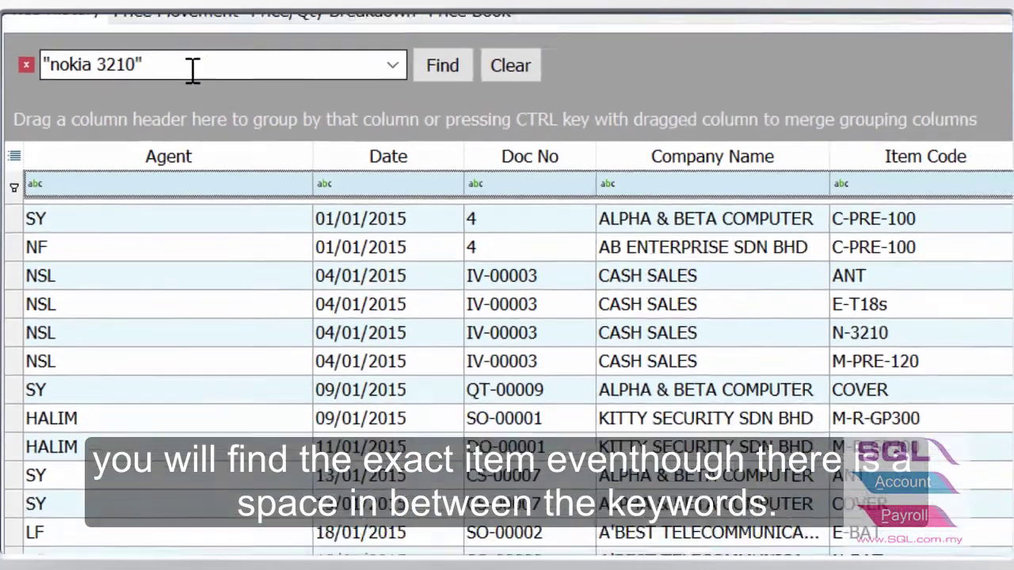
key("Return")
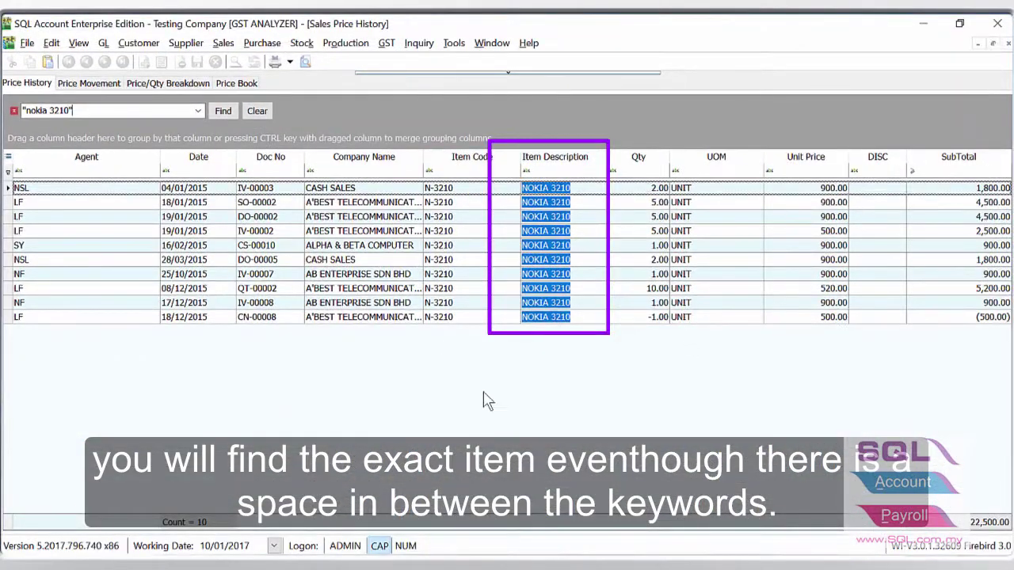